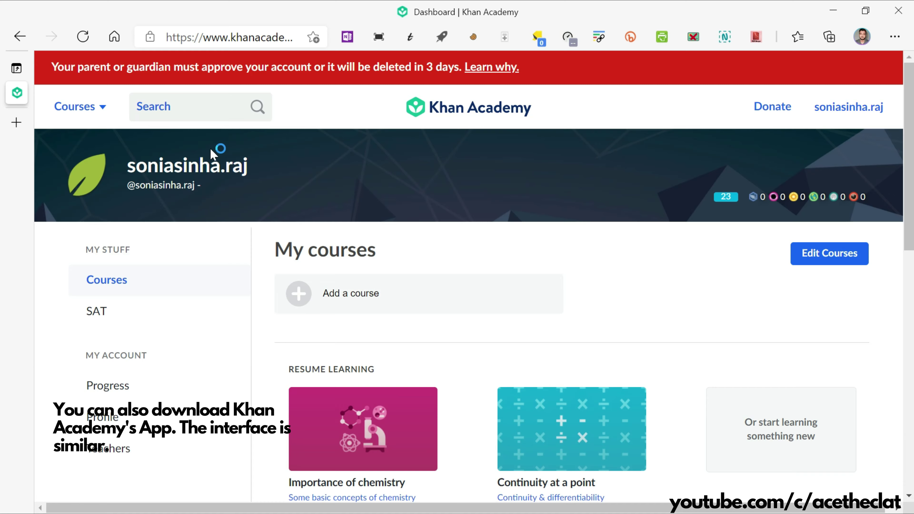
{"action": "left_click", "coordinate": [84, 118]}
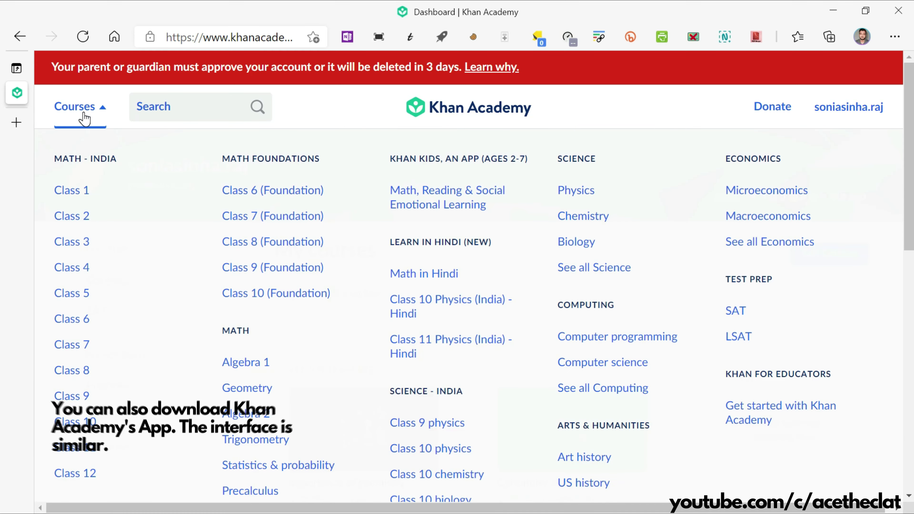
{"action": "left_click", "coordinate": [84, 117]}
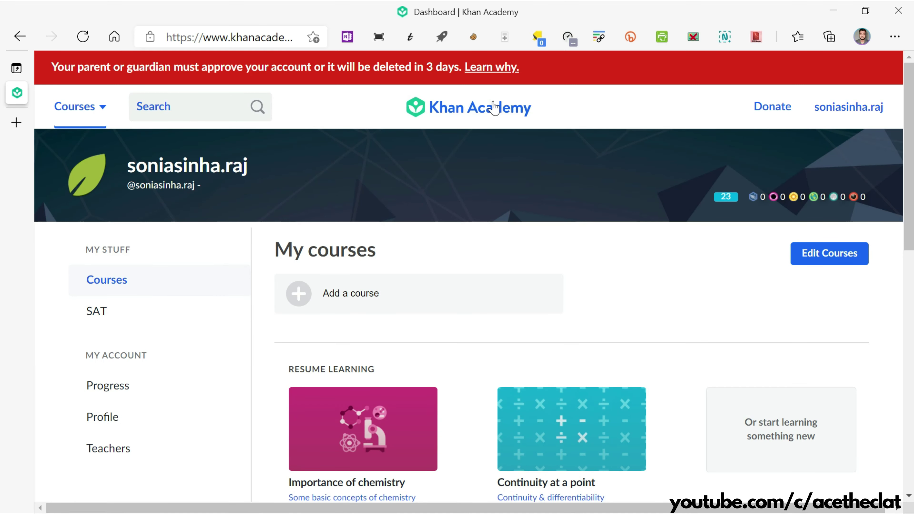
{"action": "left_click", "coordinate": [468, 107]}
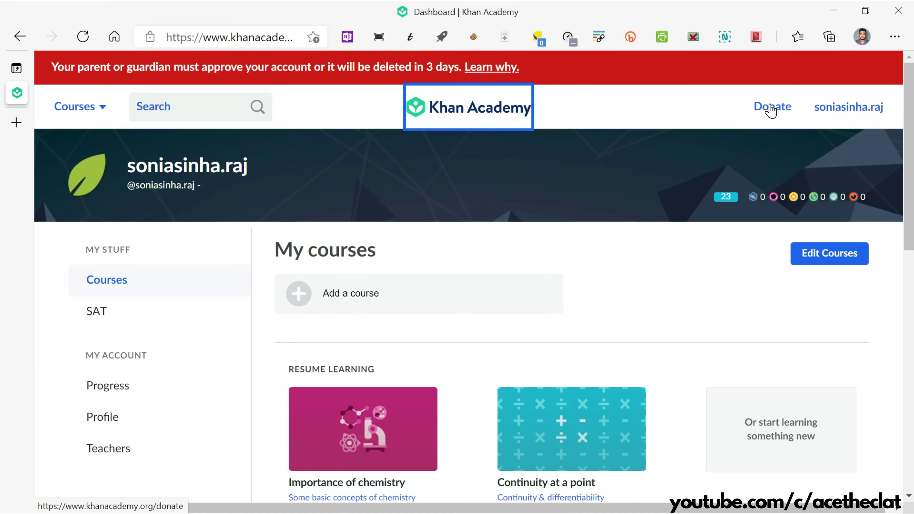
{"action": "left_click", "coordinate": [850, 108]}
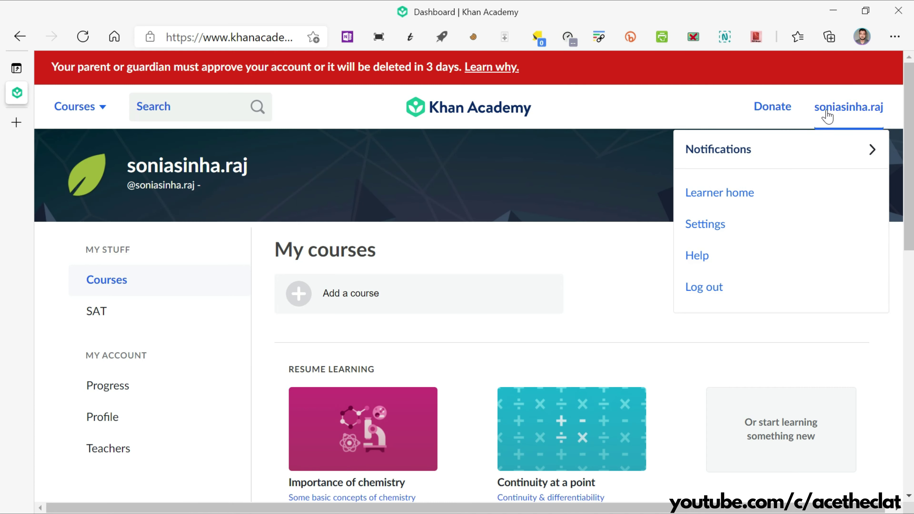
{"action": "left_click", "coordinate": [705, 288]}
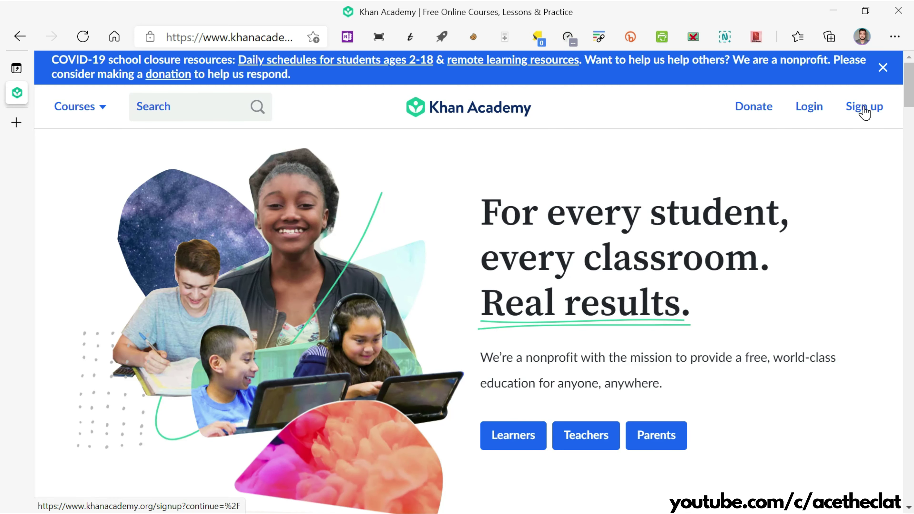
{"action": "left_click", "coordinate": [883, 68]}
{"action": "left_click", "coordinate": [811, 81]}
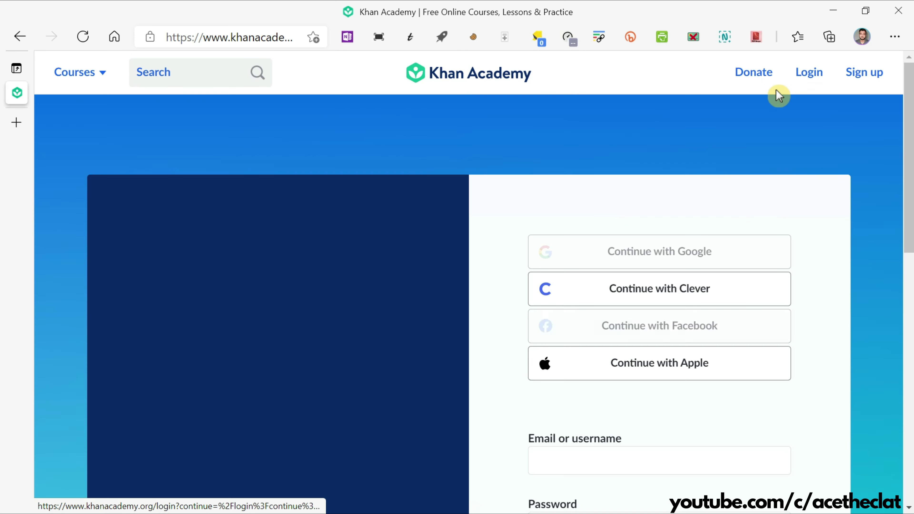
{"action": "scroll", "coordinate": [653, 241], "scroll_direction": "down", "scroll_amount": 3}
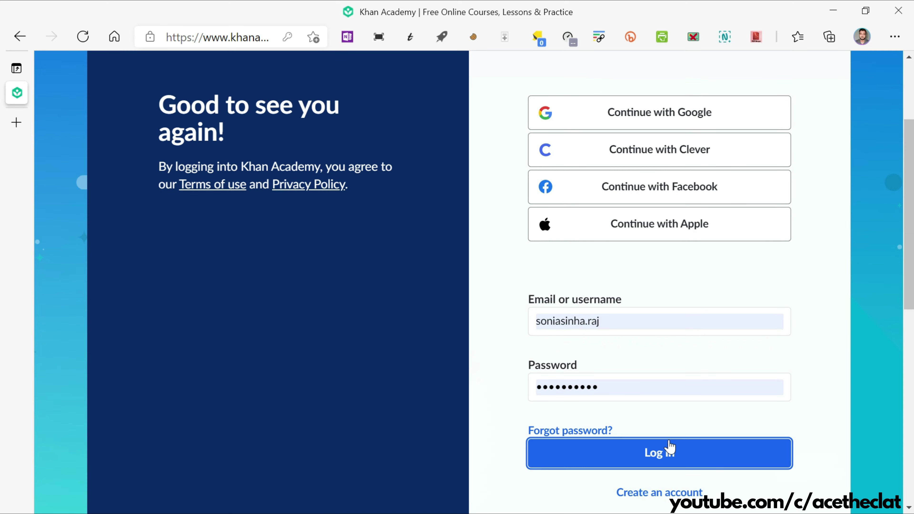
{"action": "left_click", "coordinate": [670, 447]}
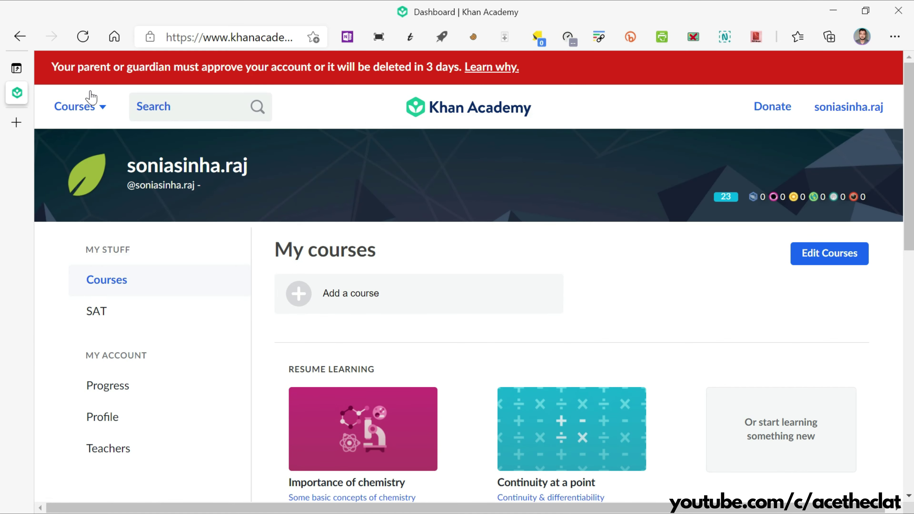
- Put the browser in full screen so the Khan Academy dashboard fills the display
{"action": "left_click_drag", "start_coordinate": [52, 67], "coordinate": [448, 67]}
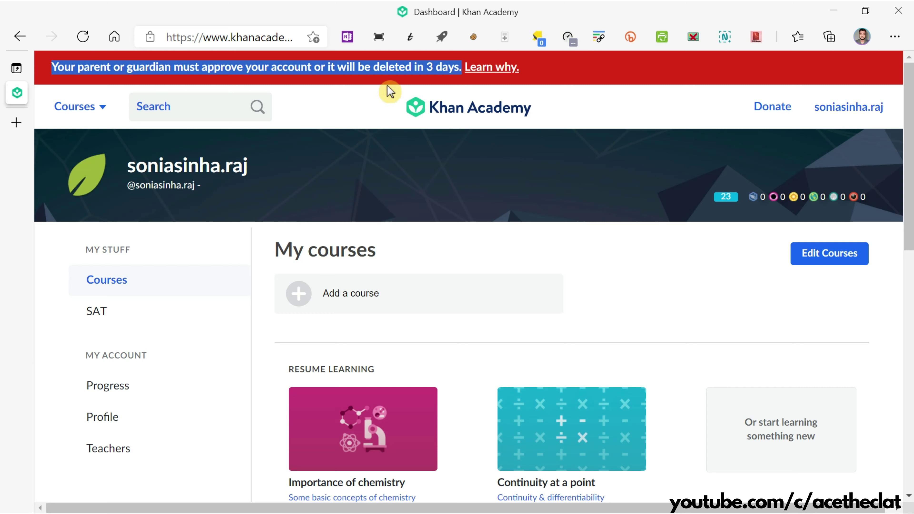
{"action": "left_click", "coordinate": [359, 109]}
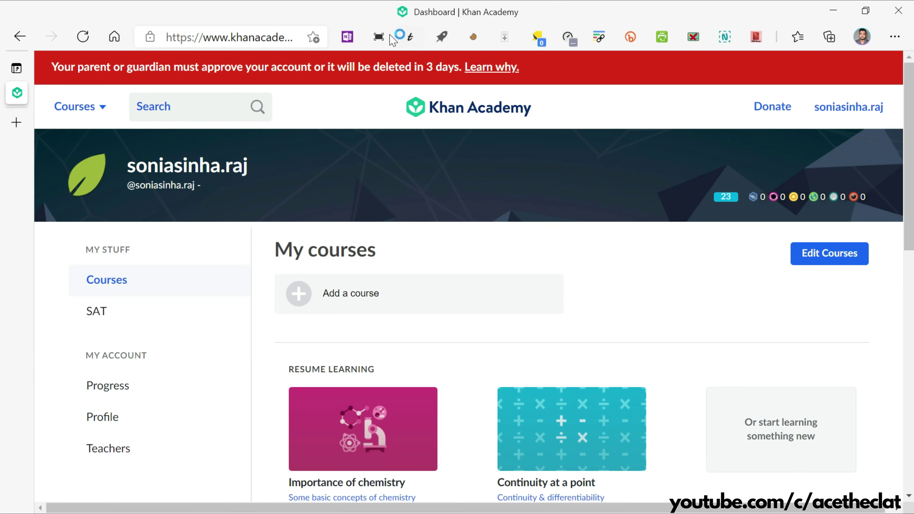
{"action": "left_click", "coordinate": [378, 37]}
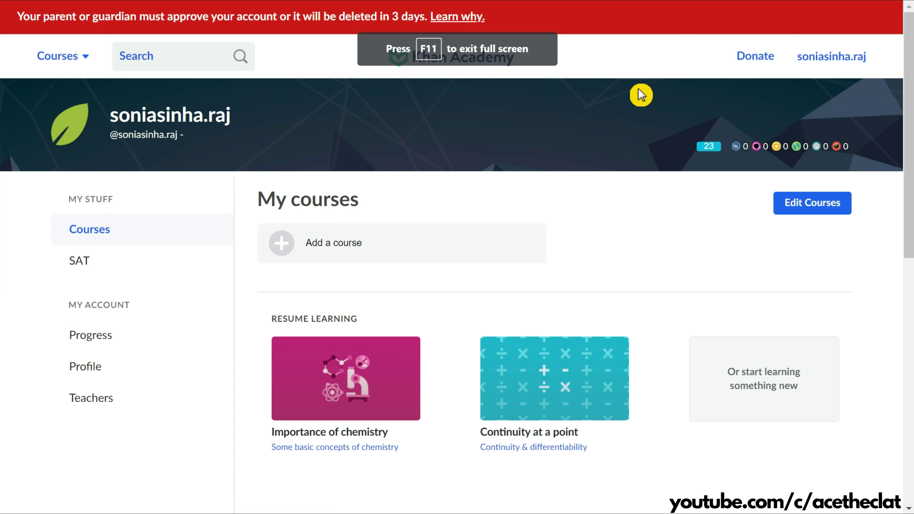
{"action": "left_click_drag", "start_coordinate": [18, 17], "coordinate": [425, 16]}
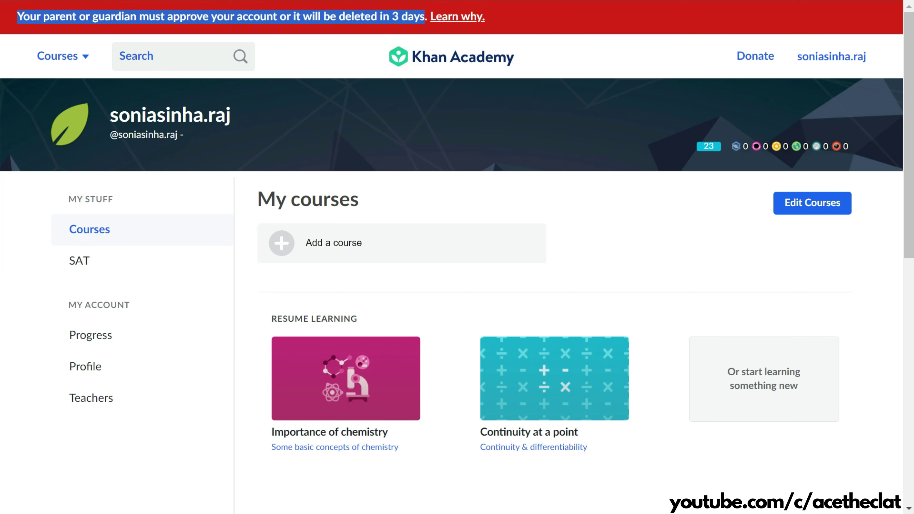
{"action": "left_click", "coordinate": [353, 71]}
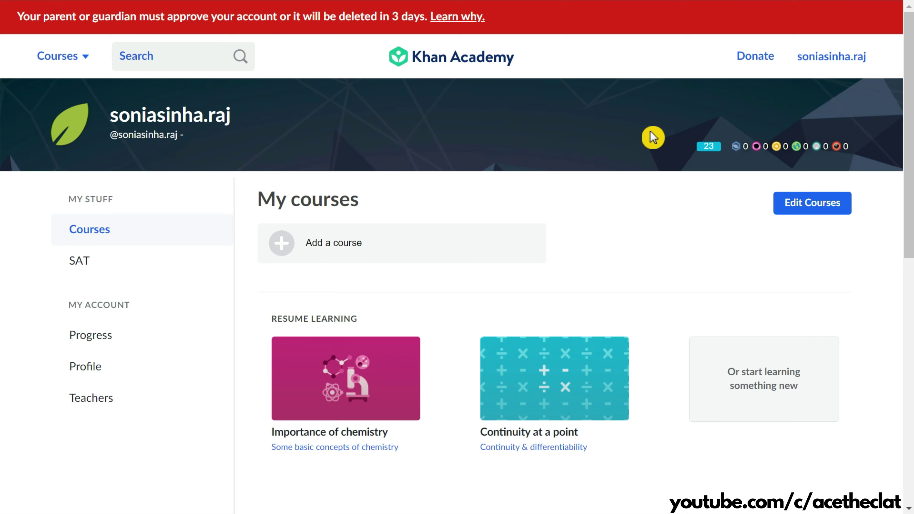
- Open the Courses catalogue and choose LSAT under Test Prep
{"action": "left_click", "coordinate": [65, 67]}
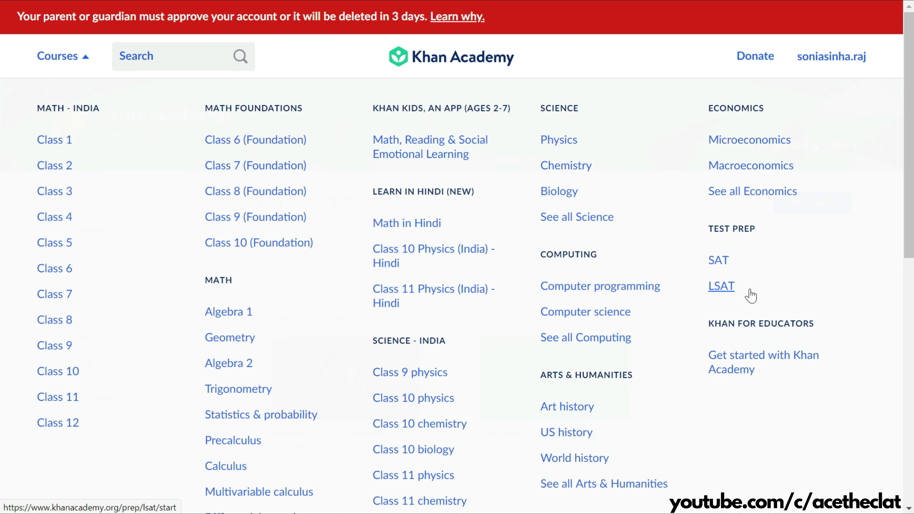
{"action": "left_click", "coordinate": [727, 282]}
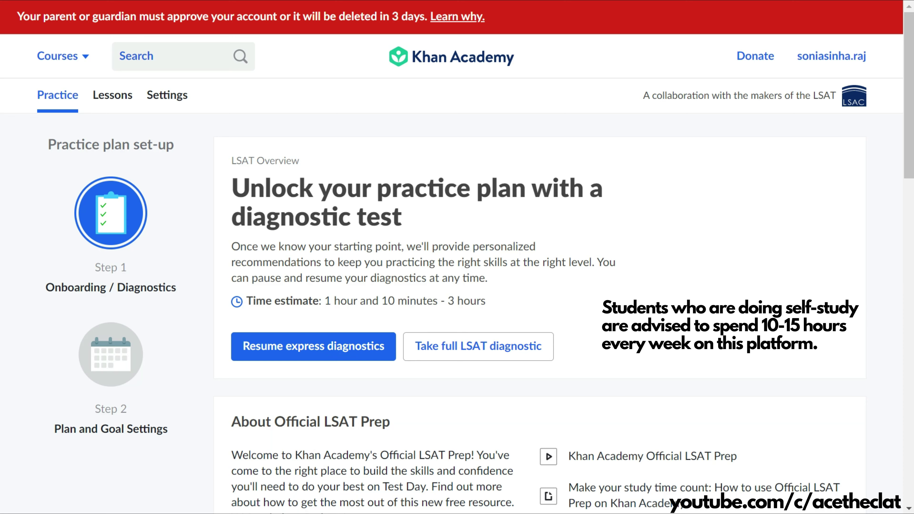
- Scroll the LSAT Practice tab and highlight the 'Unlock your practice plan' heading
{"action": "scroll", "coordinate": [262, 240], "scroll_direction": "down", "scroll_amount": 5}
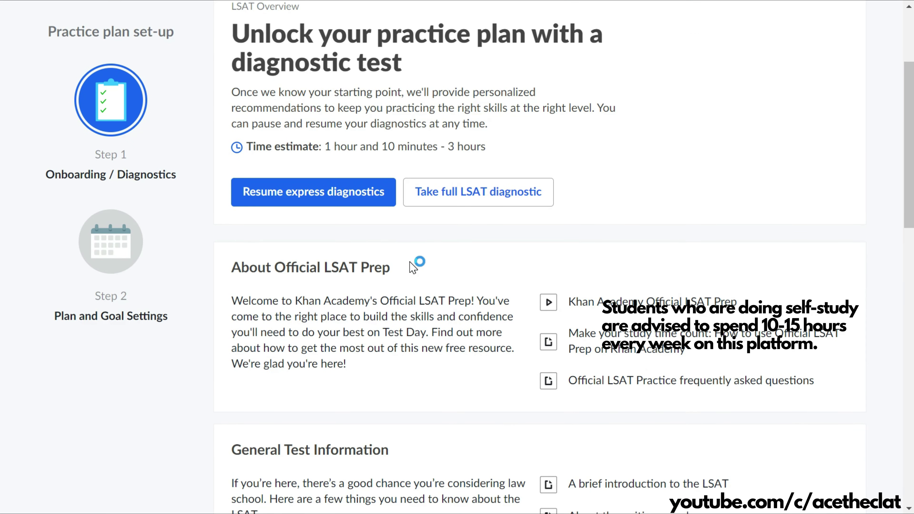
{"action": "scroll", "coordinate": [374, 312], "scroll_direction": "up", "scroll_amount": 5}
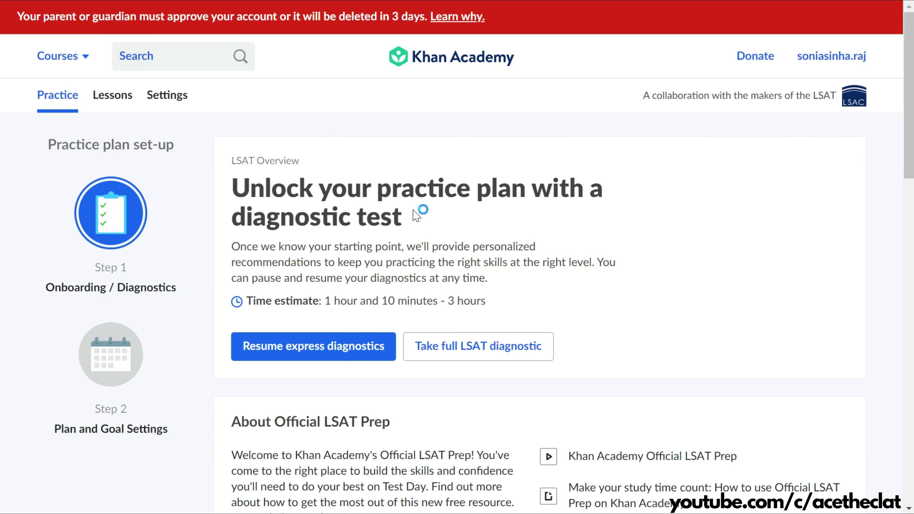
{"action": "left_click_drag", "start_coordinate": [415, 215], "coordinate": [234, 188]}
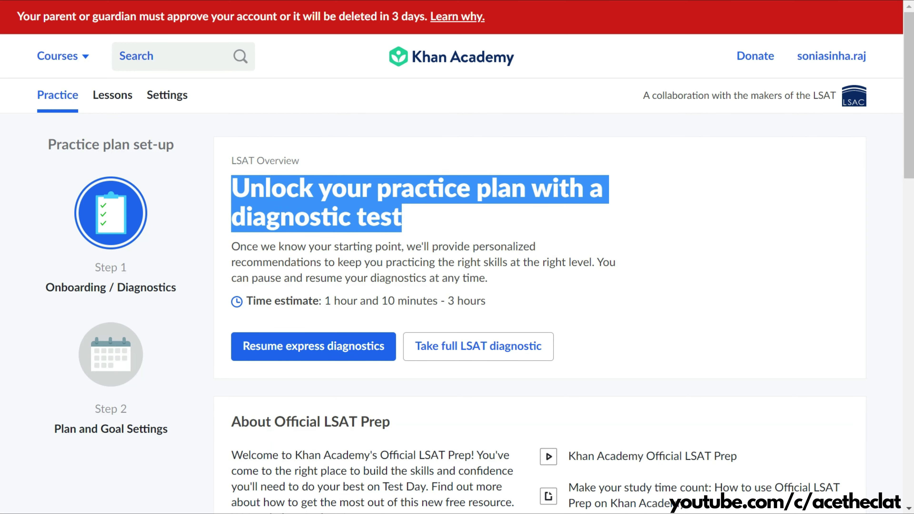
{"action": "left_click", "coordinate": [224, 255]}
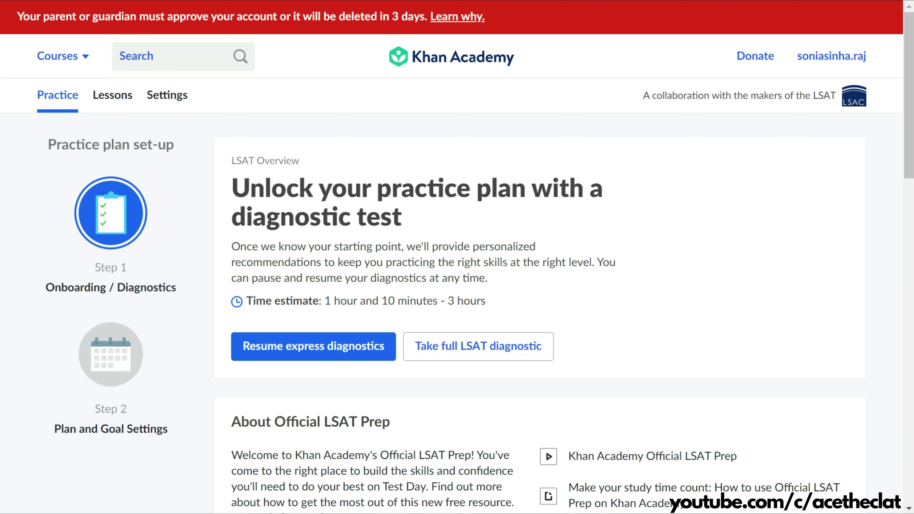
- Start the LSAT Express Diagnostics and highlight its time estimate
{"action": "left_click", "coordinate": [306, 347]}
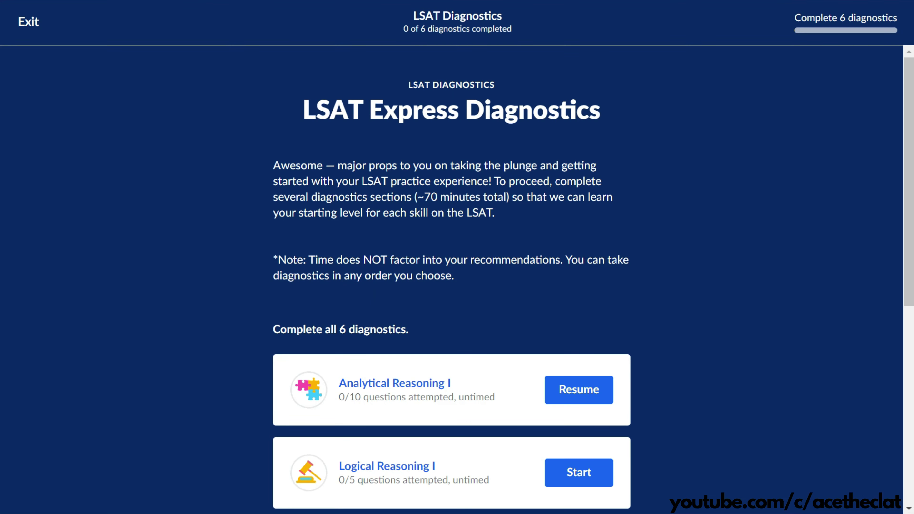
{"action": "scroll", "coordinate": [448, 255], "scroll_direction": "down", "scroll_amount": 4}
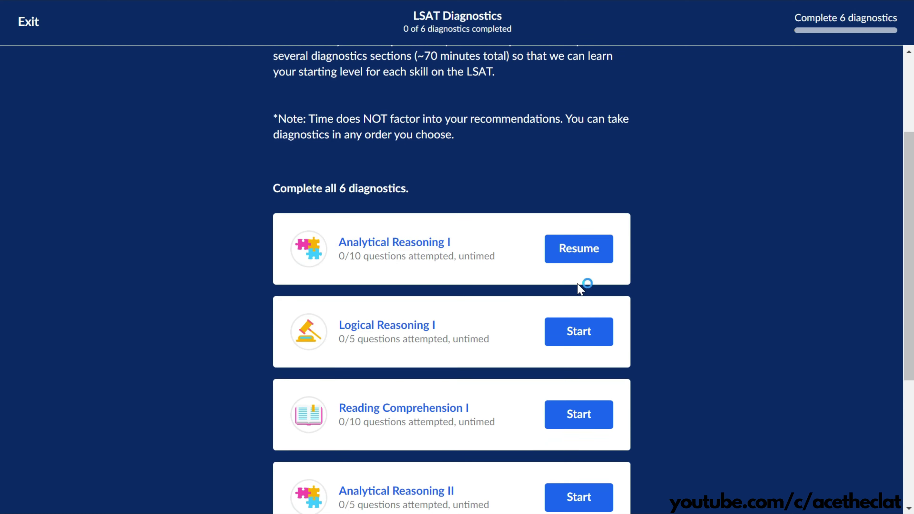
{"action": "scroll", "coordinate": [460, 391], "scroll_direction": "down", "scroll_amount": 3}
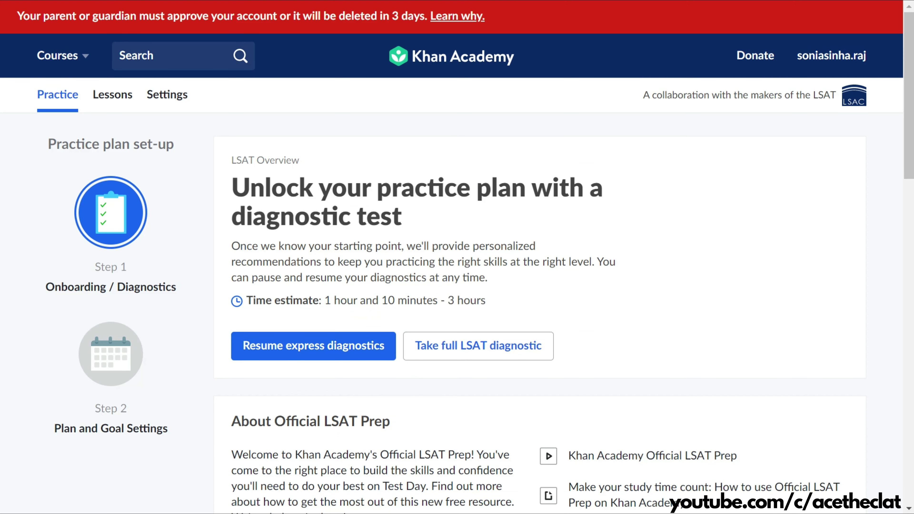
{"action": "left_click_drag", "start_coordinate": [325, 301], "coordinate": [497, 302]}
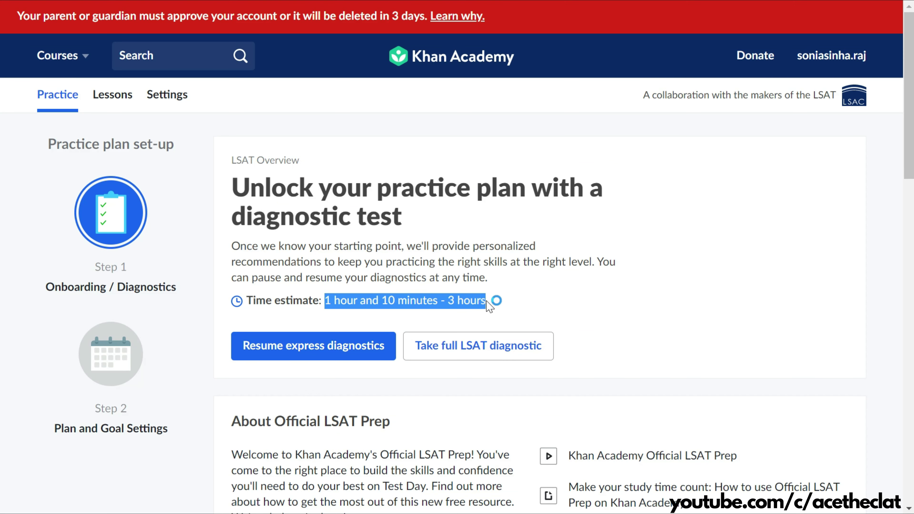
{"action": "left_click", "coordinate": [460, 318]}
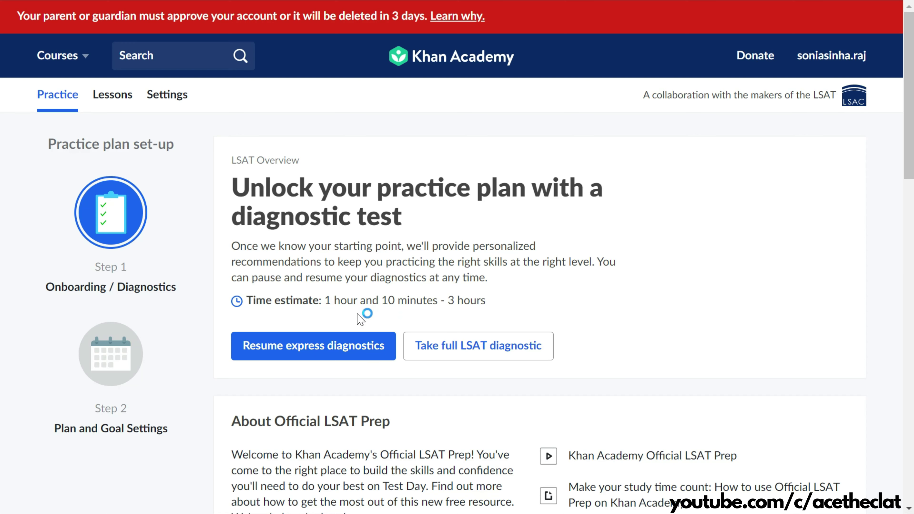
- Resume the express diagnostics and highlight the 1 hour 10 minutes to 3 hours estimate
{"action": "left_click", "coordinate": [317, 349]}
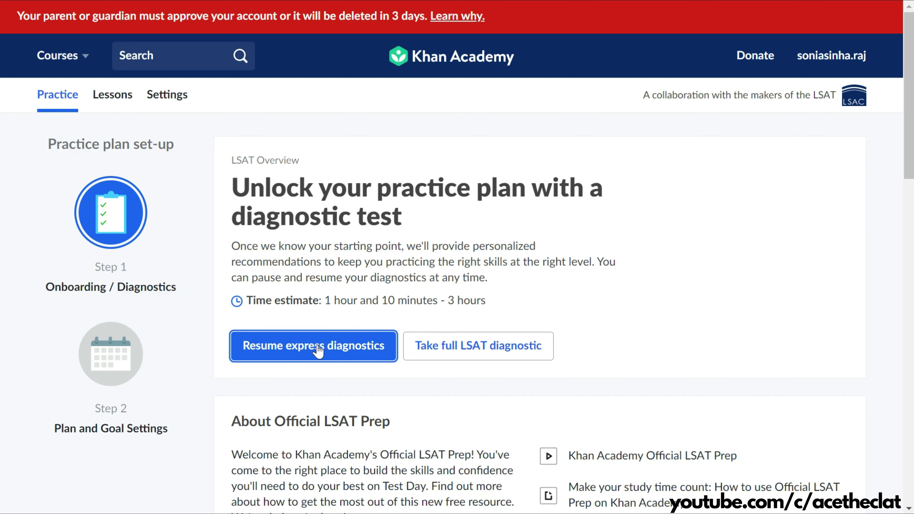
{"action": "left_click_drag", "start_coordinate": [312, 301], "coordinate": [433, 302]}
{"action": "left_click", "coordinate": [428, 324]}
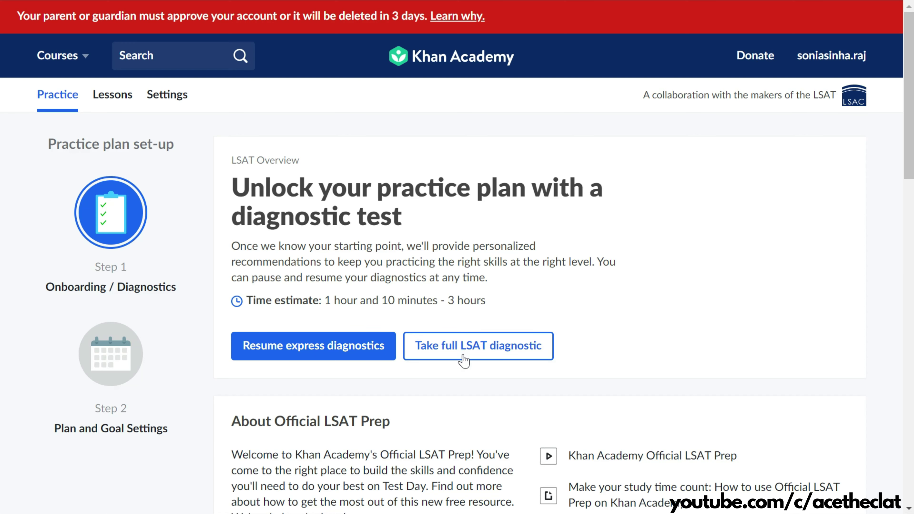
{"action": "left_click_drag", "start_coordinate": [486, 302], "coordinate": [445, 302]}
{"action": "left_click", "coordinate": [449, 310]}
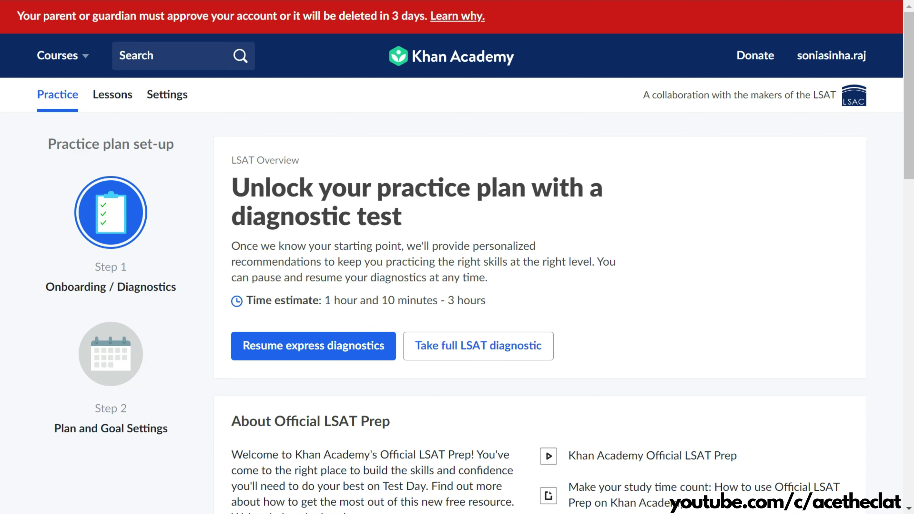
{"action": "left_click_drag", "start_coordinate": [487, 302], "coordinate": [324, 302]}
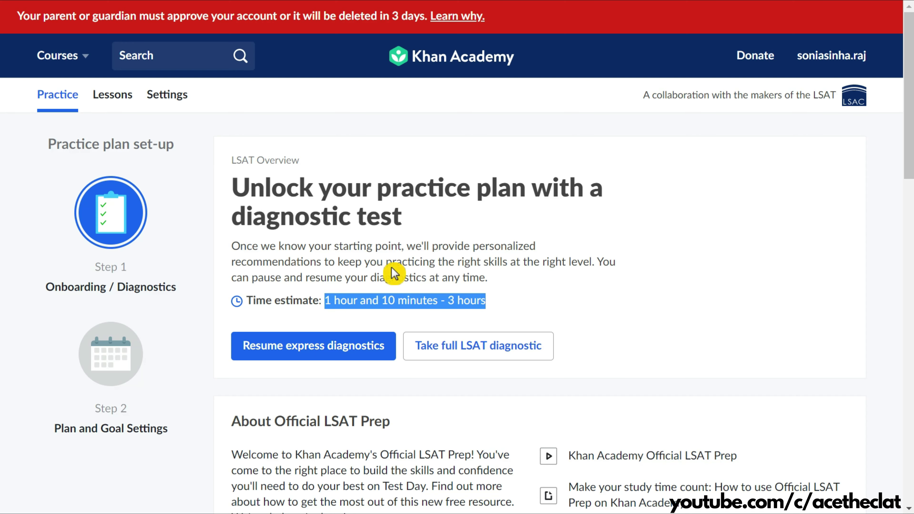
{"action": "left_click", "coordinate": [498, 300]}
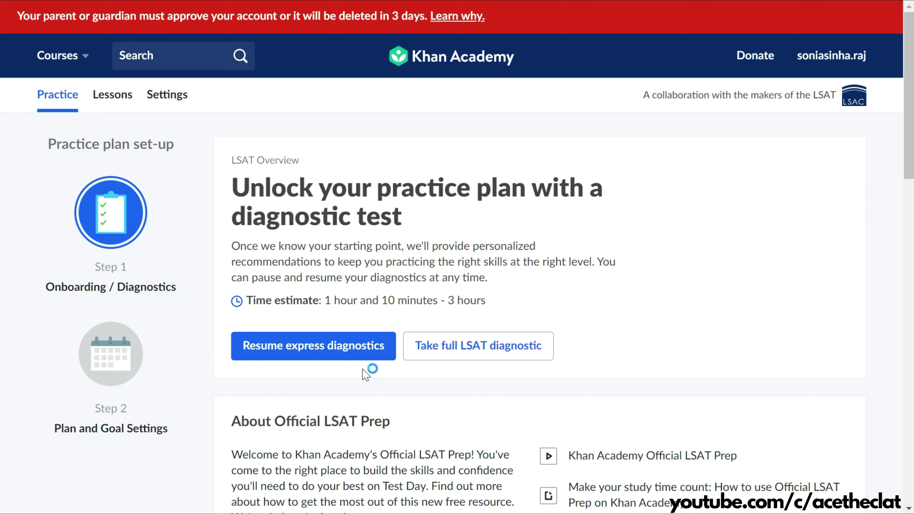
- Resume the Analytical Reasoning I diagnostic to reach 'Set your practice schedule and goals'
{"action": "left_click", "coordinate": [355, 360]}
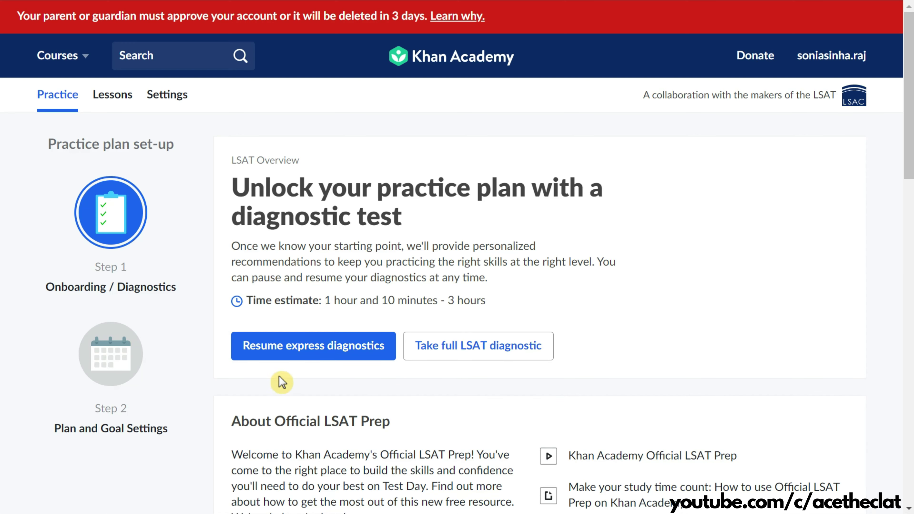
{"action": "left_click", "coordinate": [314, 352]}
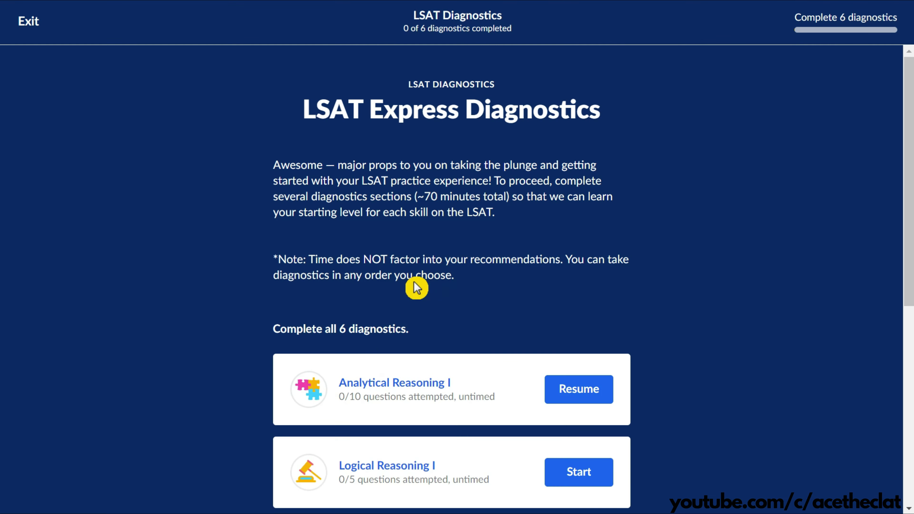
{"action": "scroll", "coordinate": [417, 288], "scroll_direction": "down", "scroll_amount": 4}
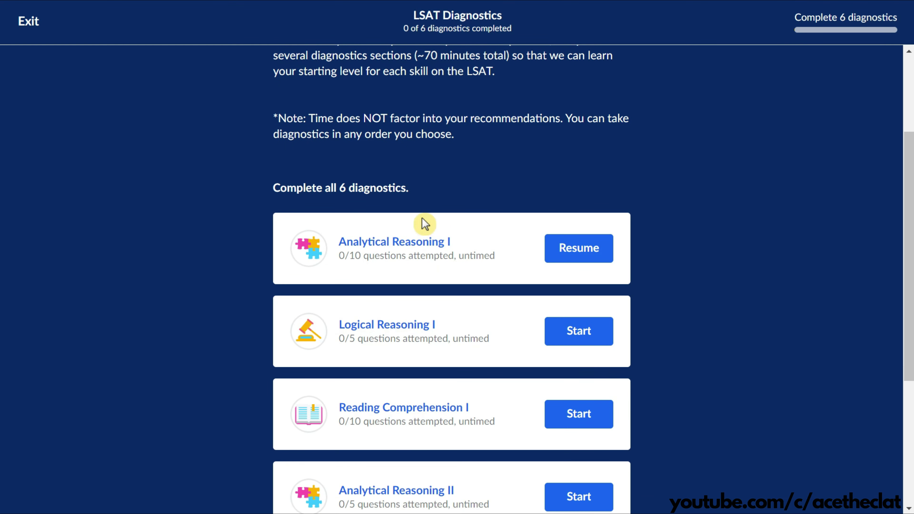
{"action": "scroll", "coordinate": [618, 283], "scroll_direction": "up", "scroll_amount": 4}
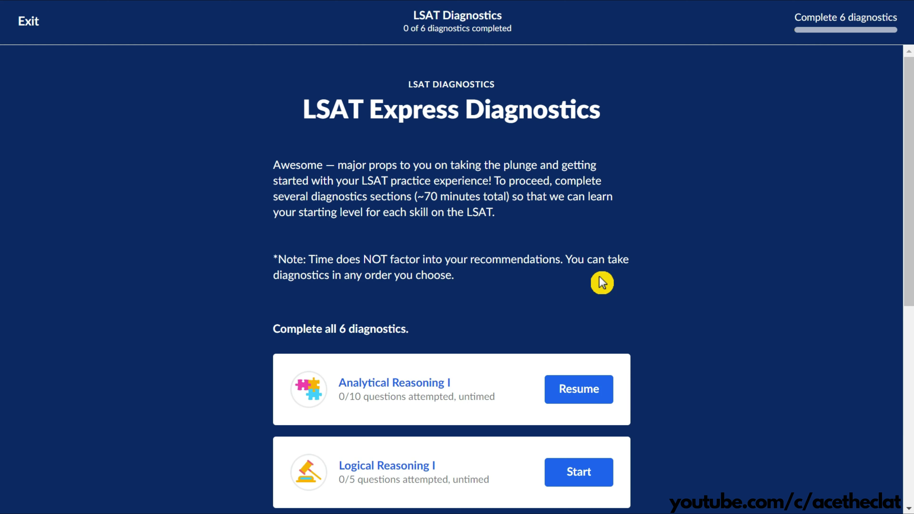
{"action": "scroll", "coordinate": [602, 282], "scroll_direction": "down", "scroll_amount": 4}
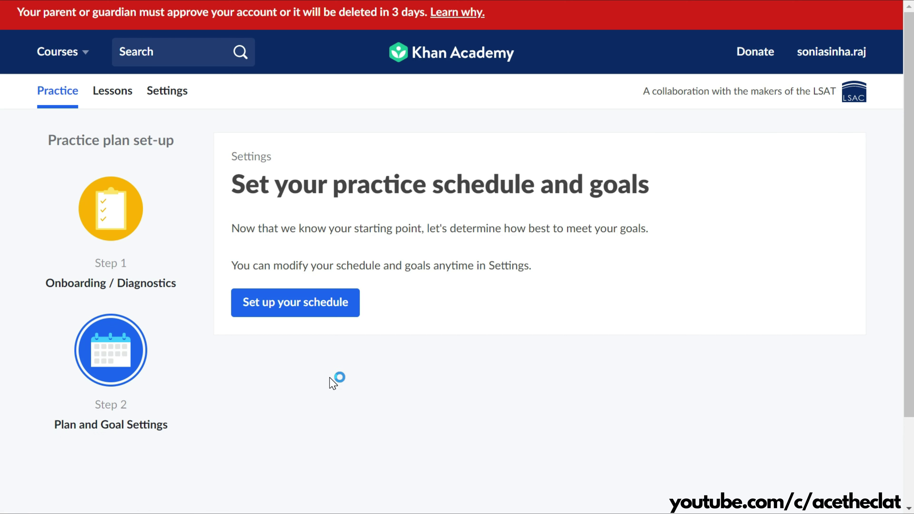
- Highlight the starting-point sentence, then start the schedule set-up at Official test date
{"action": "left_click_drag", "start_coordinate": [232, 229], "coordinate": [421, 229]}
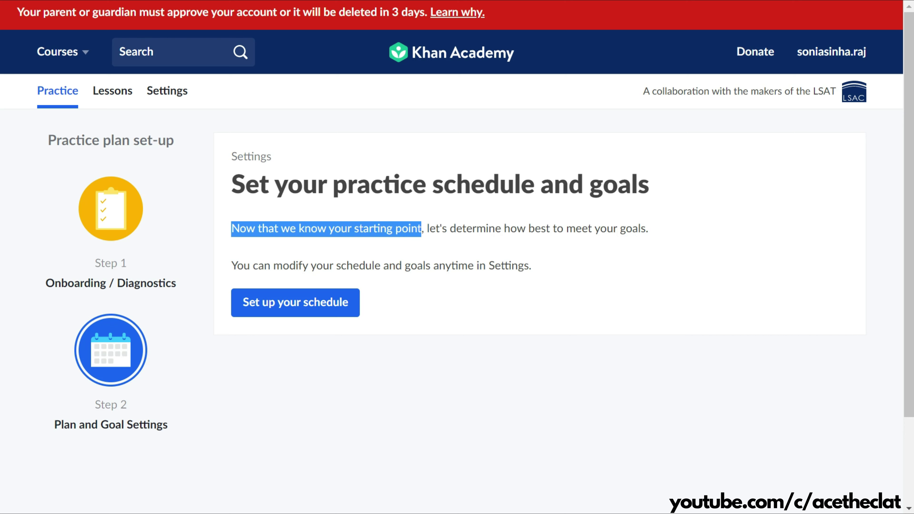
{"action": "left_click", "coordinate": [422, 228]}
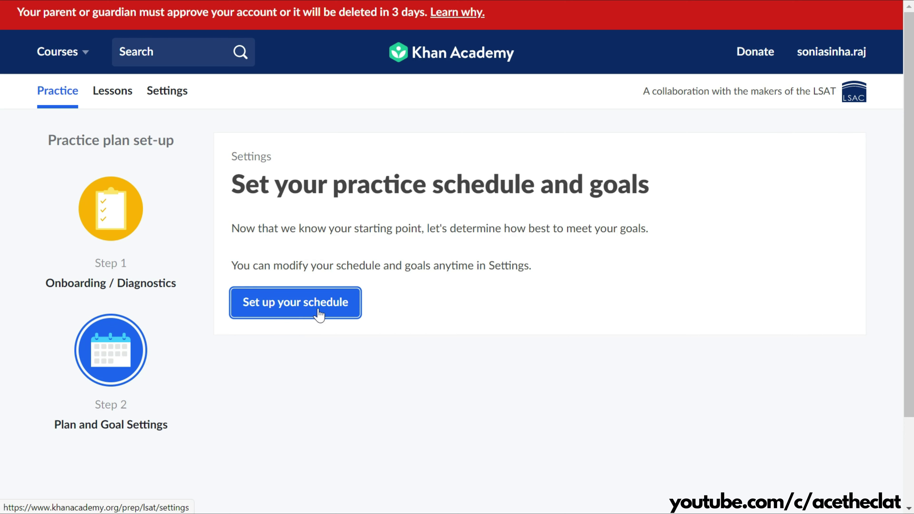
{"action": "left_click", "coordinate": [300, 308]}
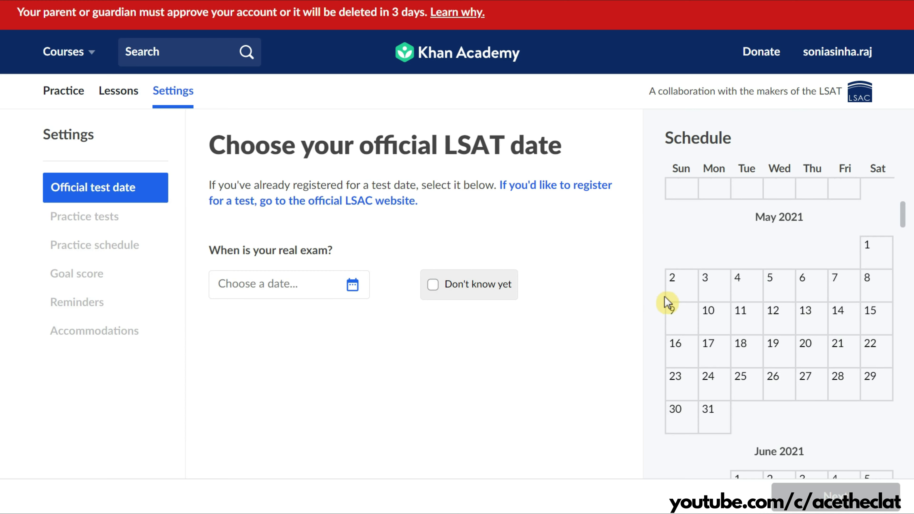
- Pick Saturday, Jul 31, 2021 in the official test date picker and continue
{"action": "left_click", "coordinate": [702, 296]}
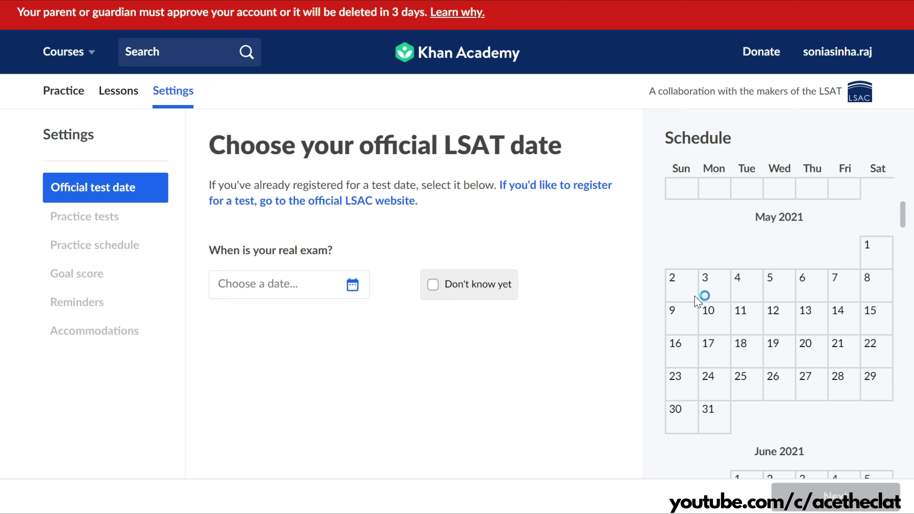
{"action": "scroll", "coordinate": [699, 302], "scroll_direction": "down", "scroll_amount": 5}
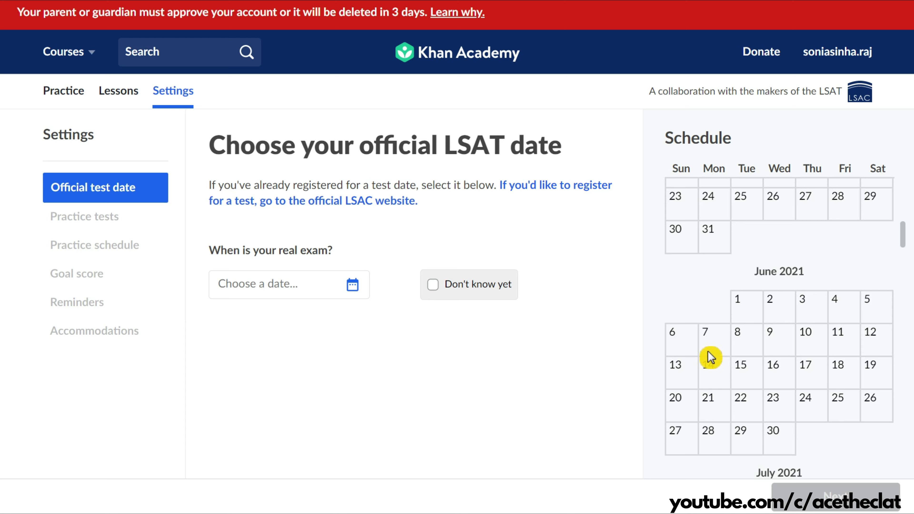
{"action": "scroll", "coordinate": [708, 359], "scroll_direction": "down", "scroll_amount": 2}
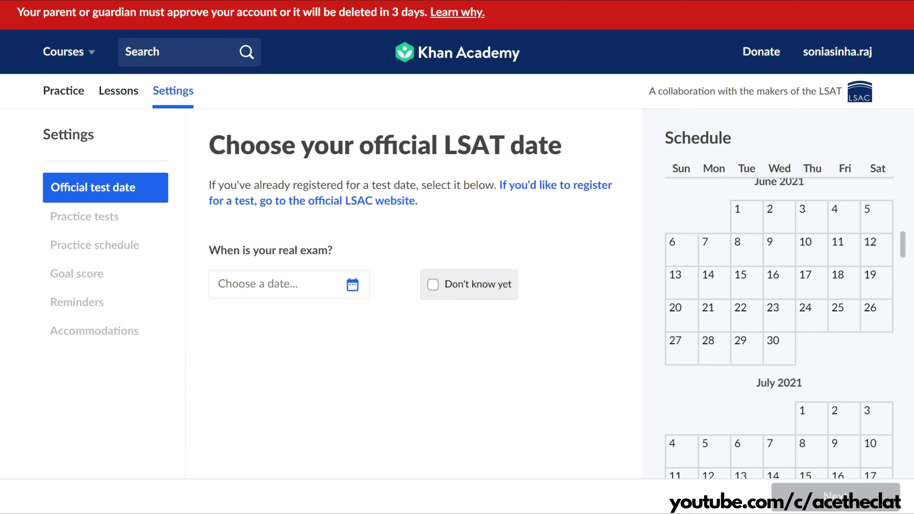
{"action": "scroll", "coordinate": [686, 288], "scroll_direction": "down", "scroll_amount": 4}
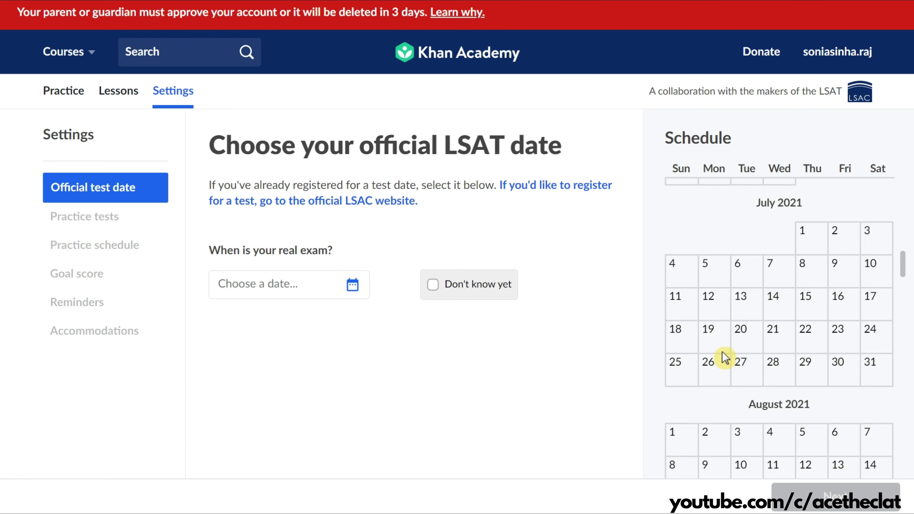
{"action": "left_click", "coordinate": [356, 287]}
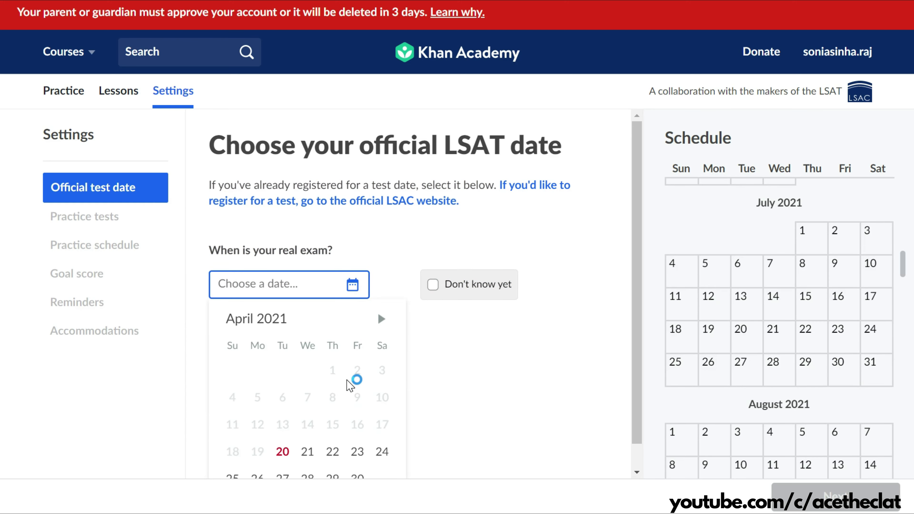
{"action": "left_click", "coordinate": [381, 320]}
{"action": "left_click", "coordinate": [381, 319]}
{"action": "scroll", "coordinate": [366, 327], "scroll_direction": "down", "scroll_amount": 1}
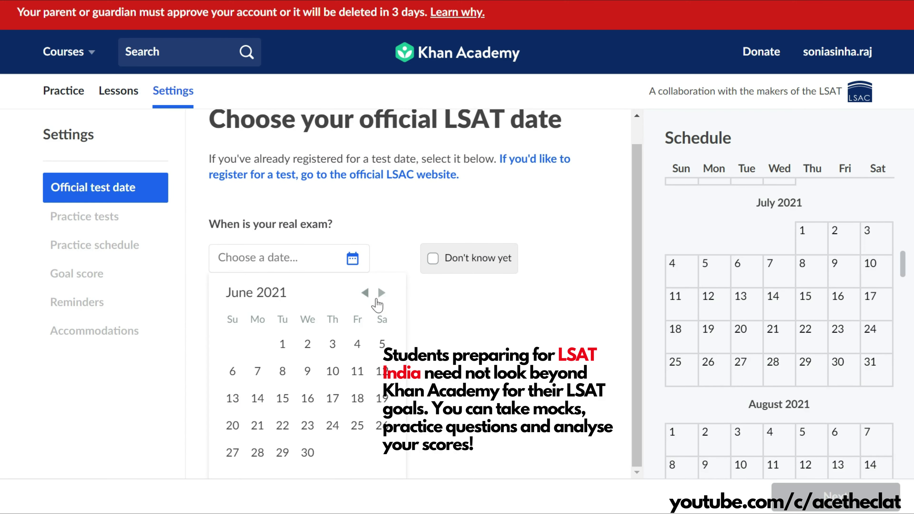
{"action": "left_click", "coordinate": [382, 293]}
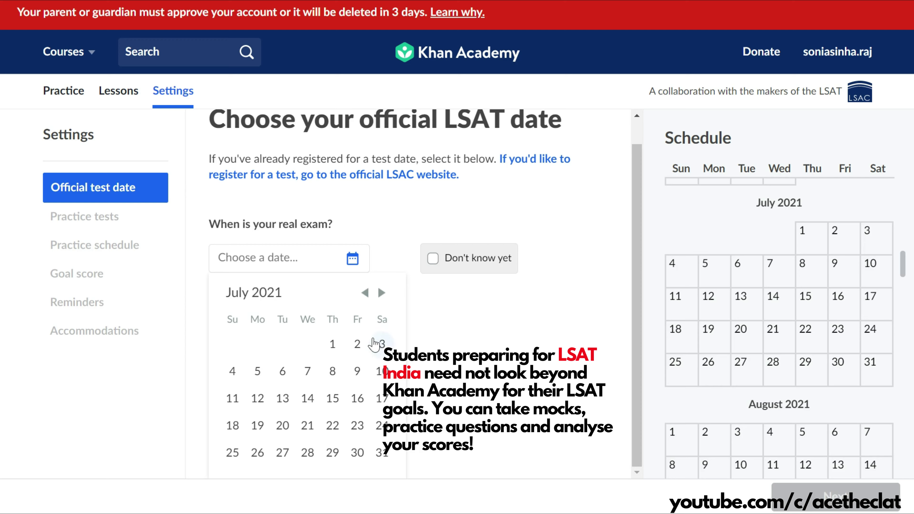
{"action": "left_click", "coordinate": [384, 454]}
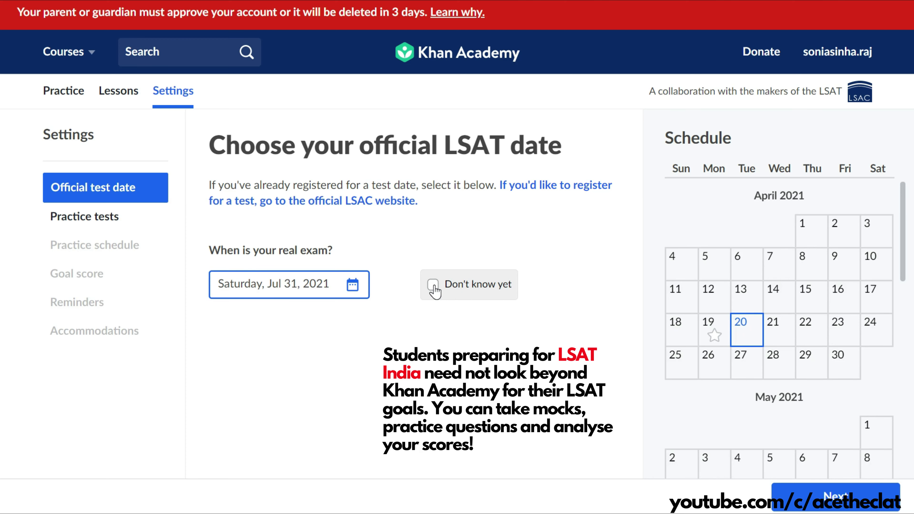
{"action": "left_click", "coordinate": [837, 496]}
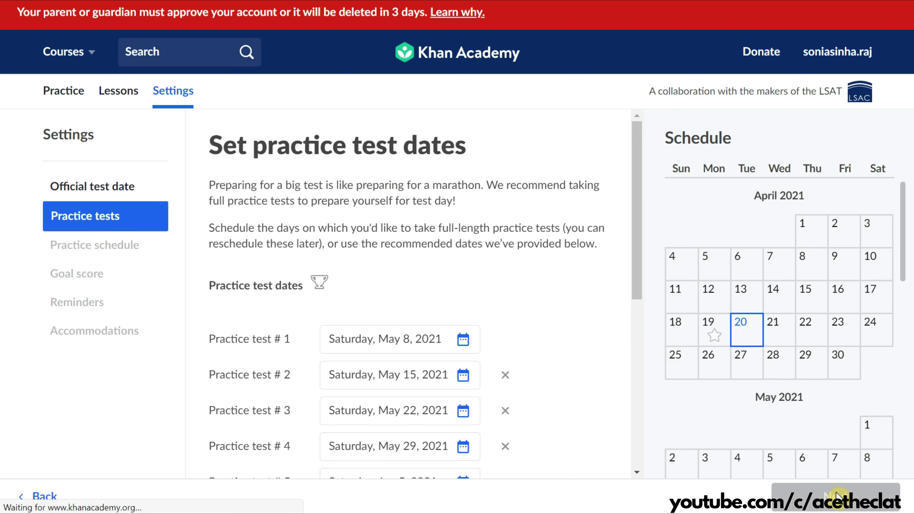
- Keep the twelve recommended Saturday practice test dates starting May 8
{"action": "scroll", "coordinate": [312, 300], "scroll_direction": "down", "scroll_amount": 3}
{"action": "scroll", "coordinate": [312, 300], "scroll_direction": "up", "scroll_amount": 3}
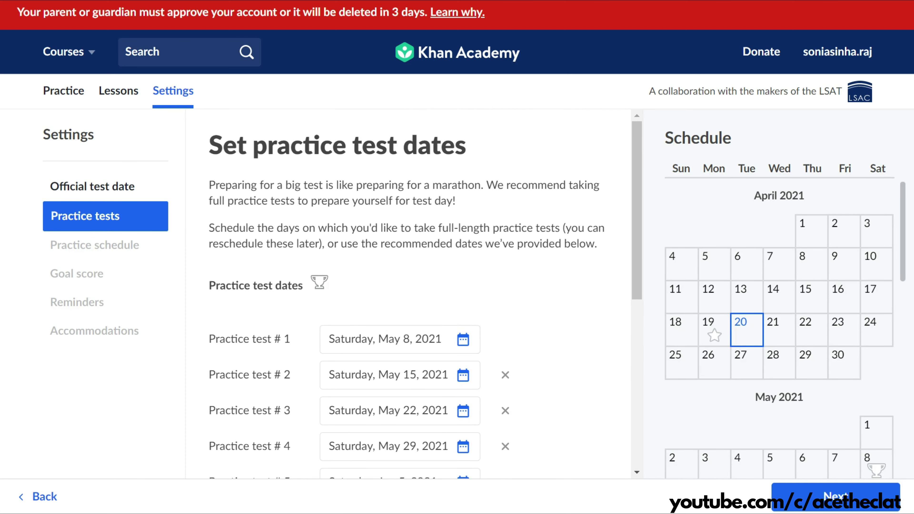
{"action": "scroll", "coordinate": [290, 316], "scroll_direction": "down", "scroll_amount": 10}
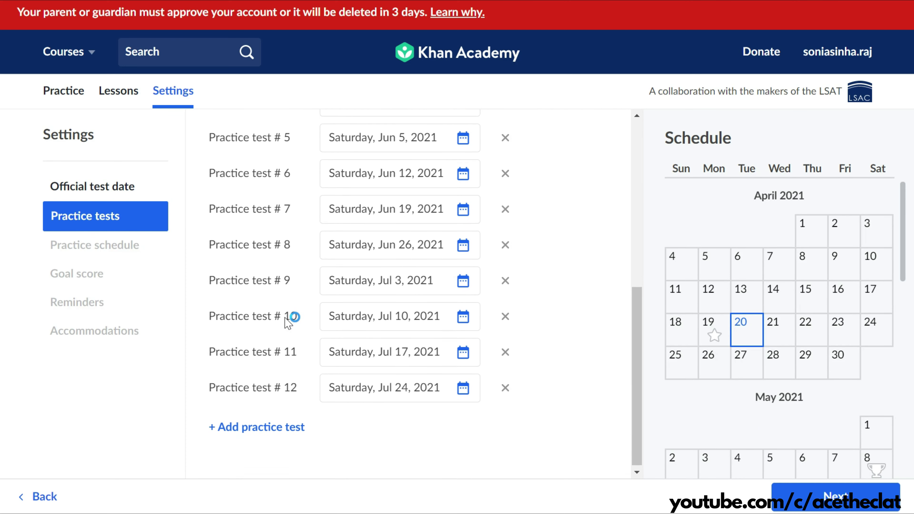
{"action": "scroll", "coordinate": [300, 373], "scroll_direction": "up", "scroll_amount": 3}
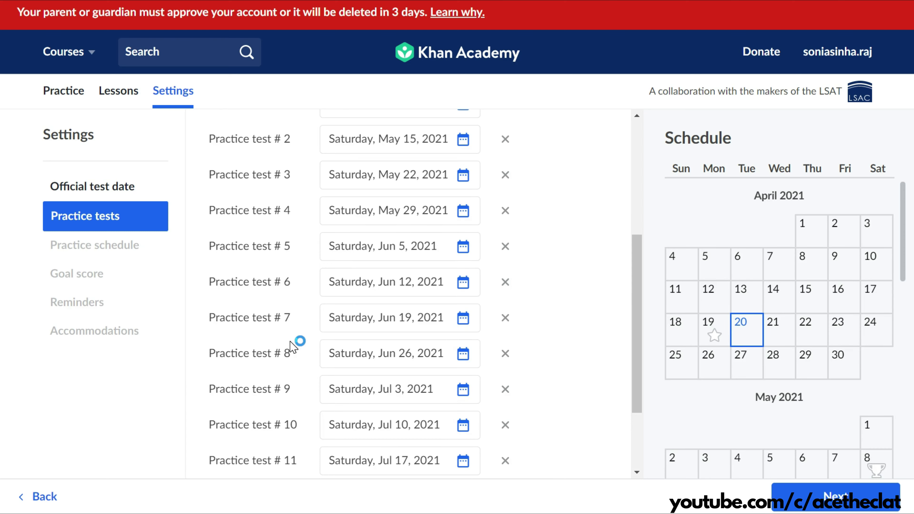
{"action": "scroll", "coordinate": [294, 346], "scroll_direction": "up", "scroll_amount": 5}
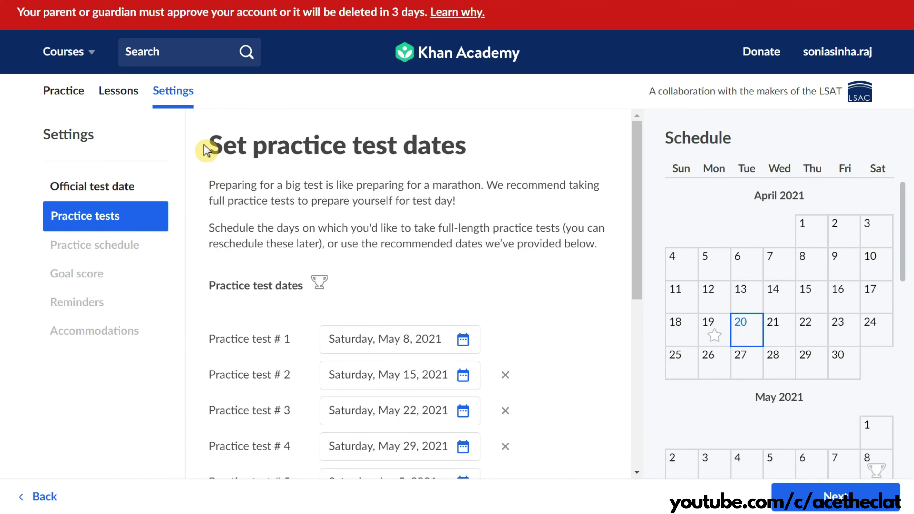
{"action": "left_click_drag", "start_coordinate": [207, 150], "coordinate": [603, 245]}
{"action": "left_click", "coordinate": [839, 497]}
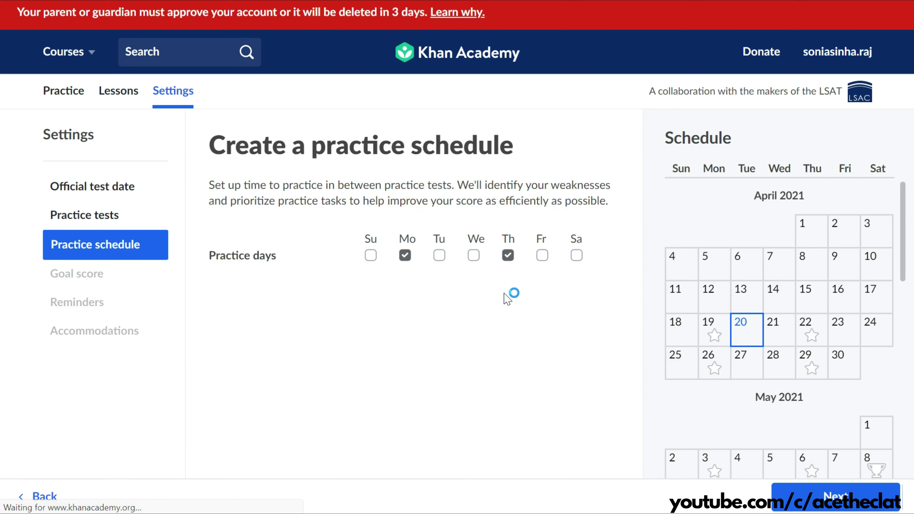
- Make Monday, Tuesday and Thursday the practice days, leaving Sunday unchecked, and continue
{"action": "left_click", "coordinate": [370, 256]}
{"action": "left_click", "coordinate": [439, 255]}
{"action": "left_click", "coordinate": [371, 257]}
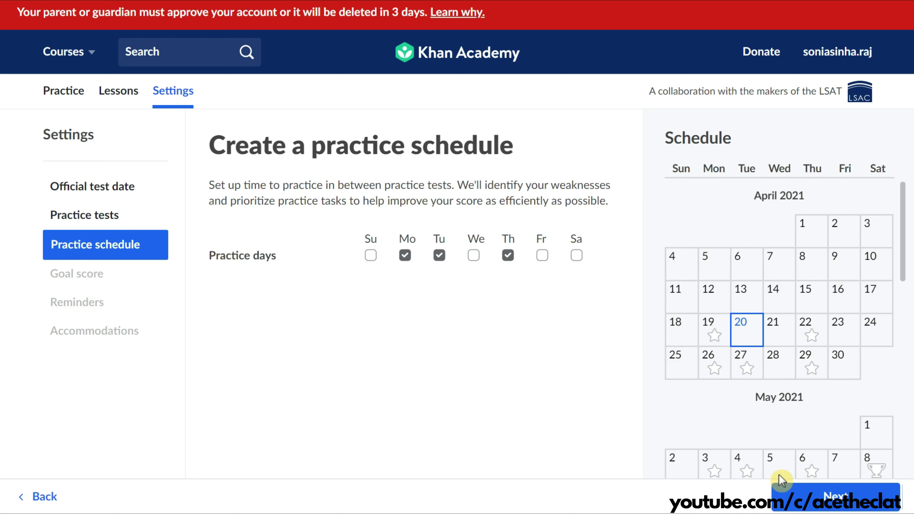
{"action": "left_click", "coordinate": [783, 490]}
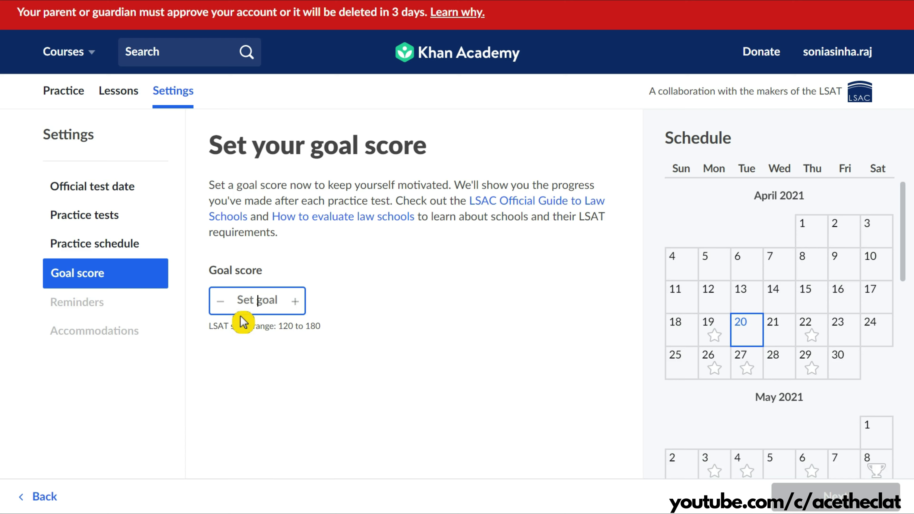
- Enter 180 as the goal score and continue to personal reminders
{"action": "type", "text": "18"}
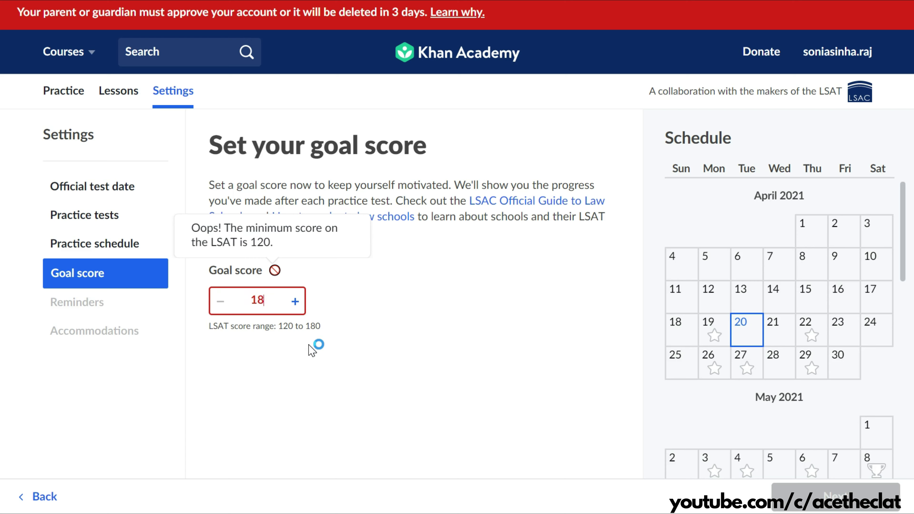
{"action": "left_click", "coordinate": [311, 350]}
{"action": "type", "text": "80"}
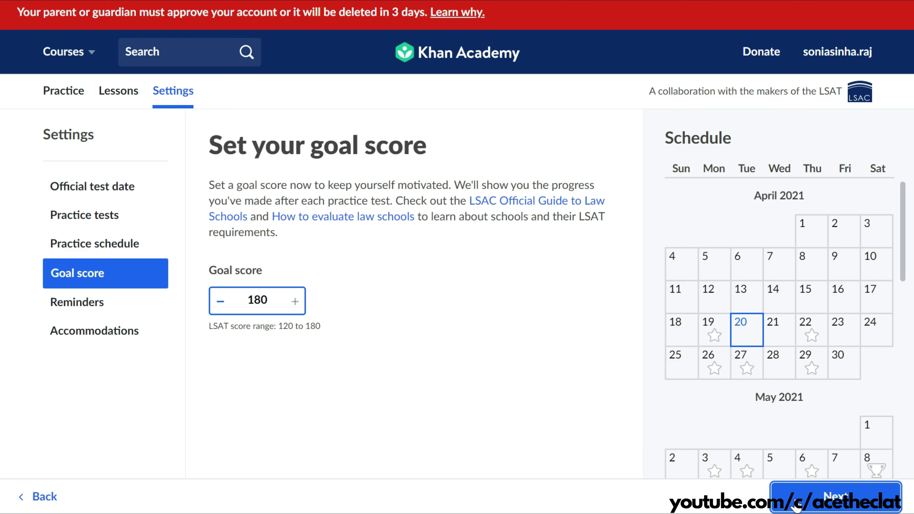
{"action": "left_click", "coordinate": [807, 490]}
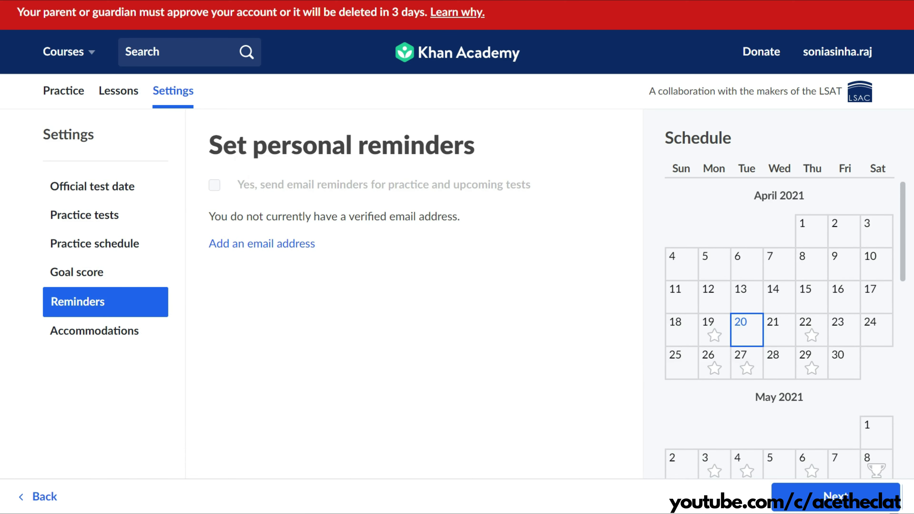
- Leave the personal reminders unchanged and move on to Accommodations
{"action": "left_click_drag", "start_coordinate": [208, 146], "coordinate": [484, 149]}
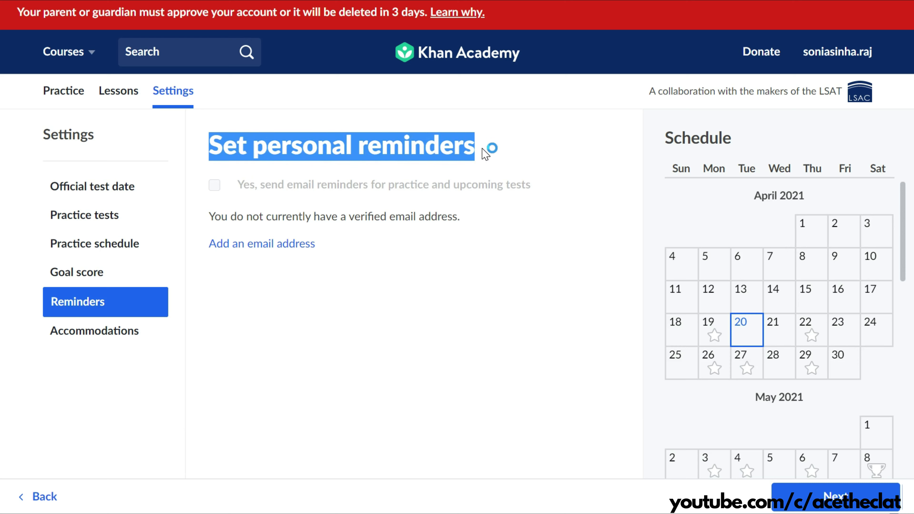
{"action": "left_click", "coordinate": [484, 151]}
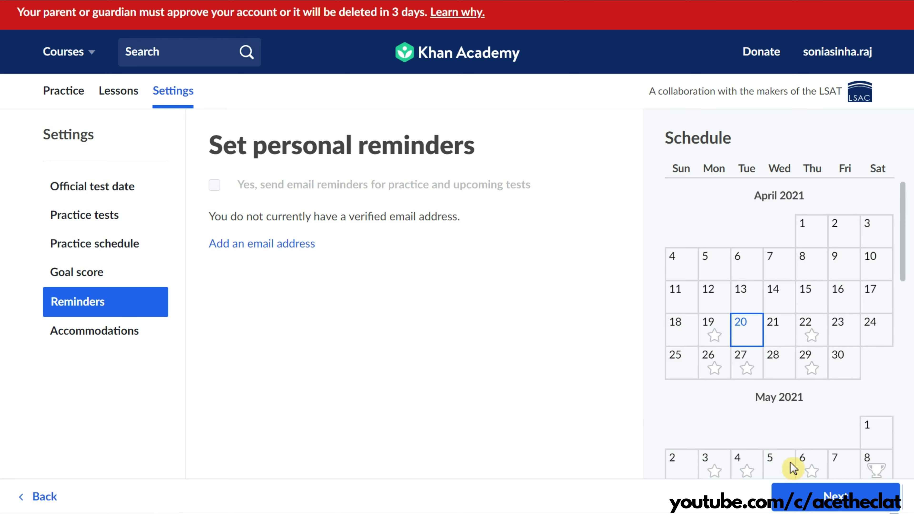
{"action": "left_click", "coordinate": [809, 494]}
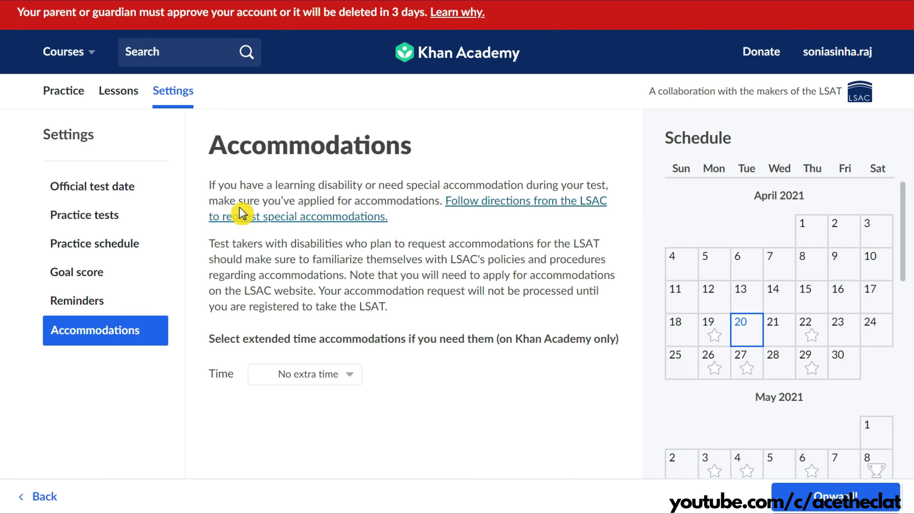
- Keep Accommodations at 'No extra time' and finish with Onward!
{"action": "left_click_drag", "start_coordinate": [228, 146], "coordinate": [433, 149]}
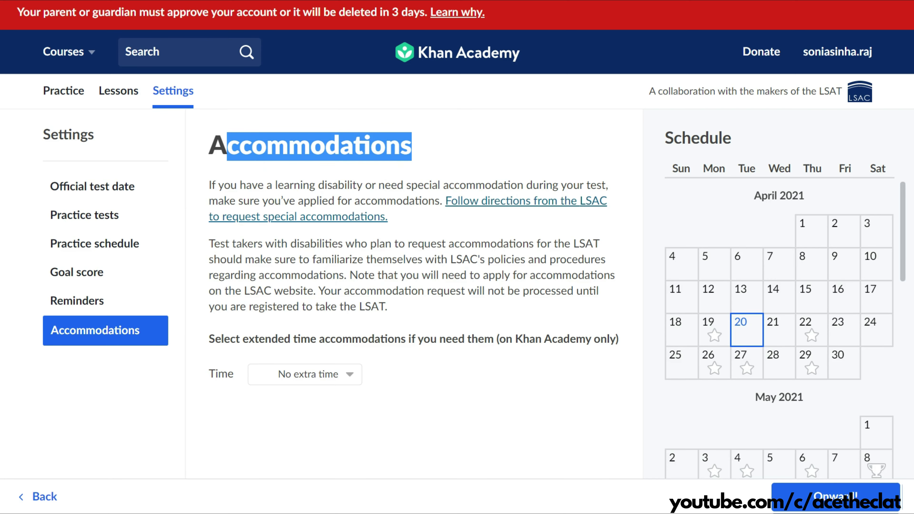
{"action": "left_click", "coordinate": [725, 404]}
{"action": "left_click", "coordinate": [836, 496]}
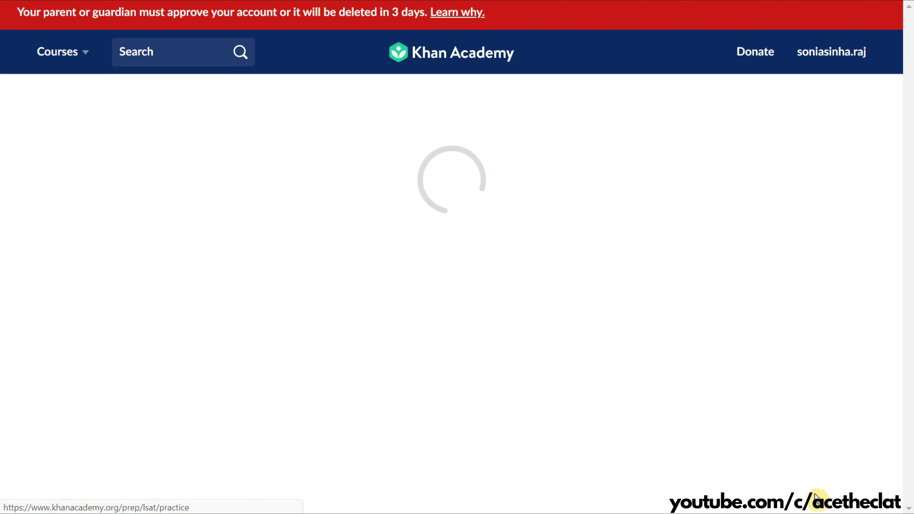